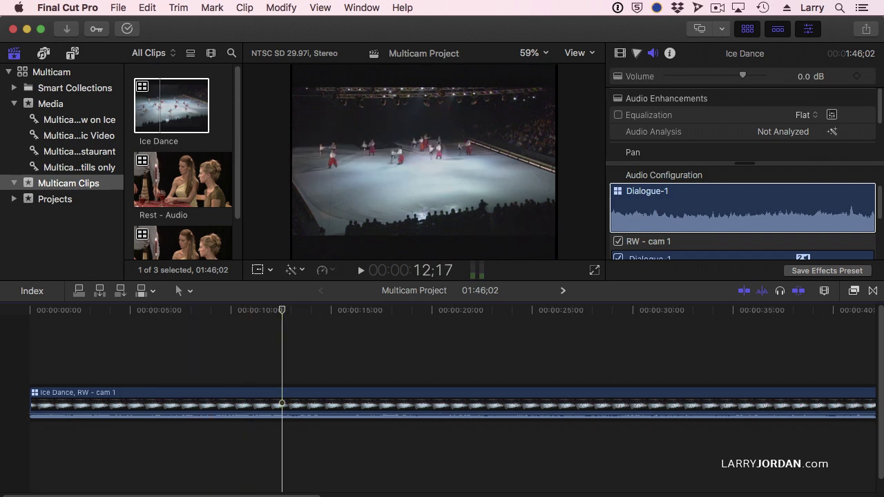
- Hide the Browser and the Inspector to give the Viewer the full width
click(67, 271)
key(ctrl+super+1)
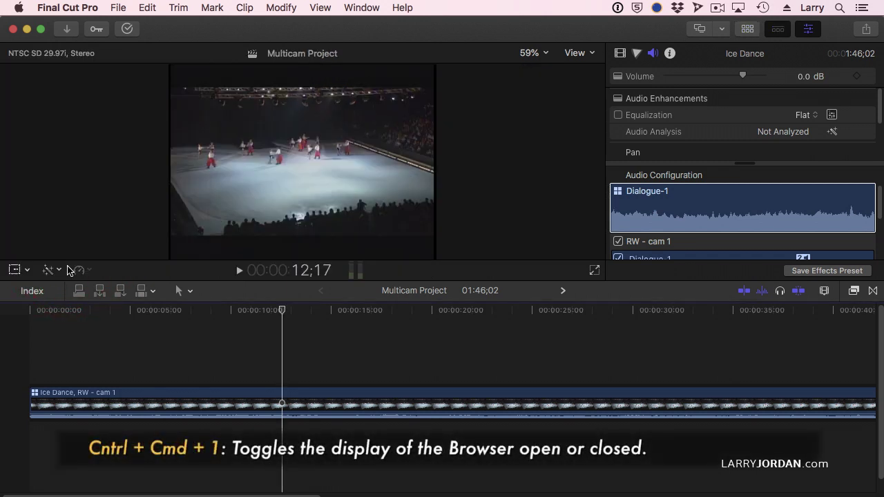
key(super+4)
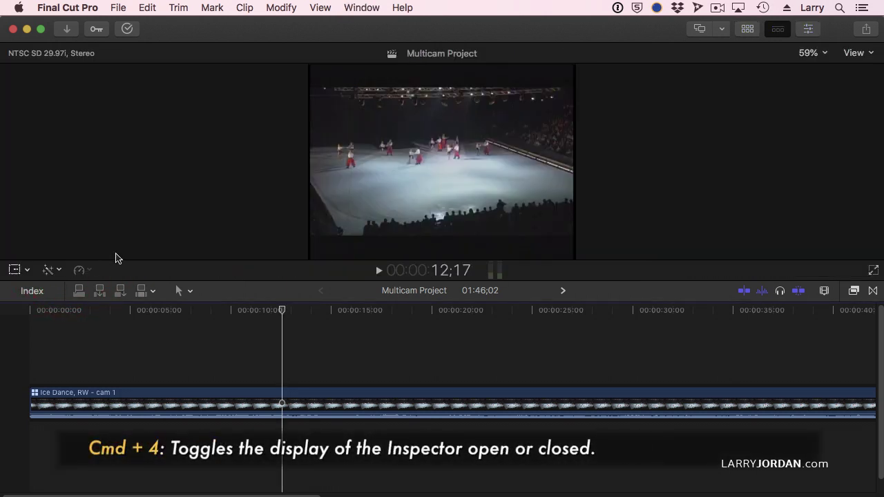
- Show the multicam angles beside the Viewer image
click(308, 6)
mouse_move(386, 89)
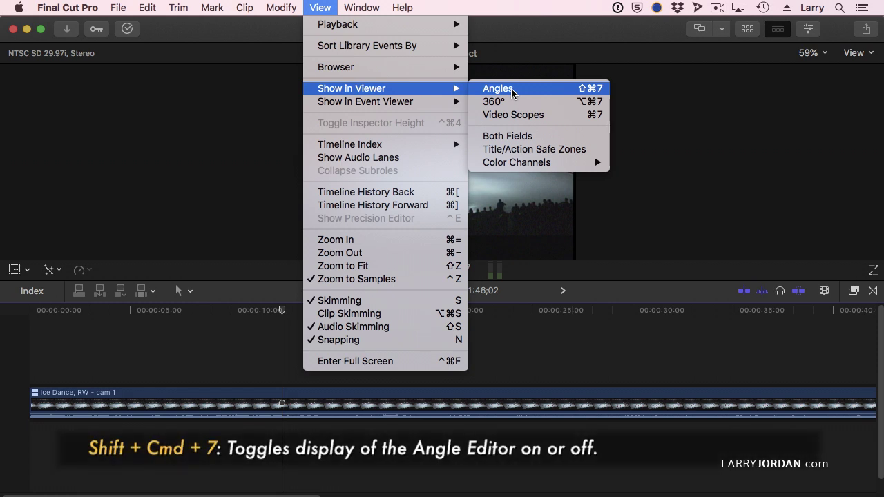
click(498, 89)
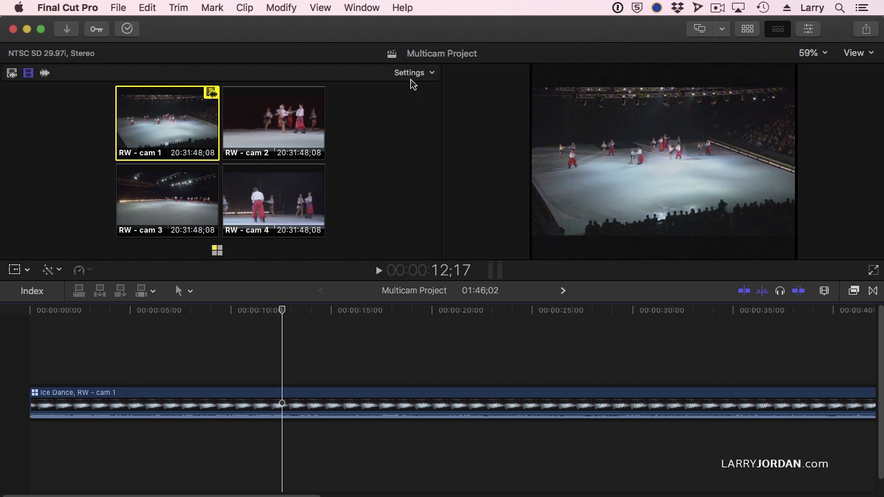
- Try the angle display settings in turn: 2 angles, 4 angles, 9 angles and 16 angles
click(413, 73)
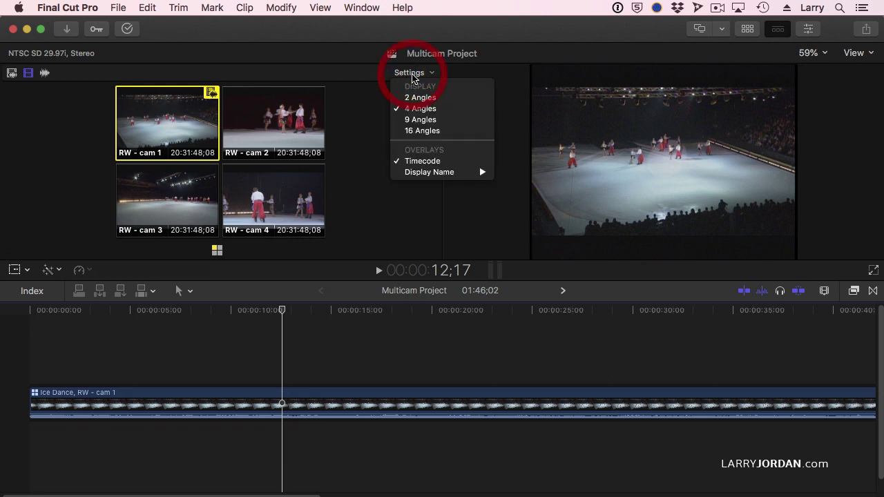
click(447, 99)
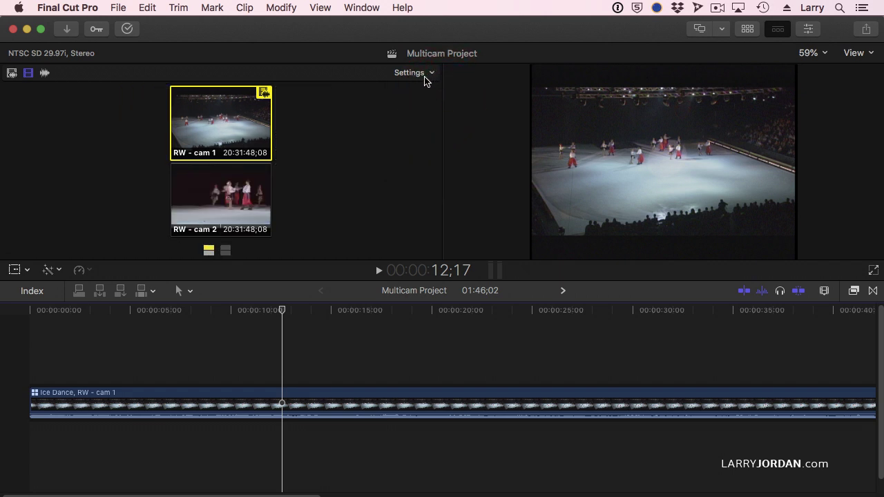
click(419, 74)
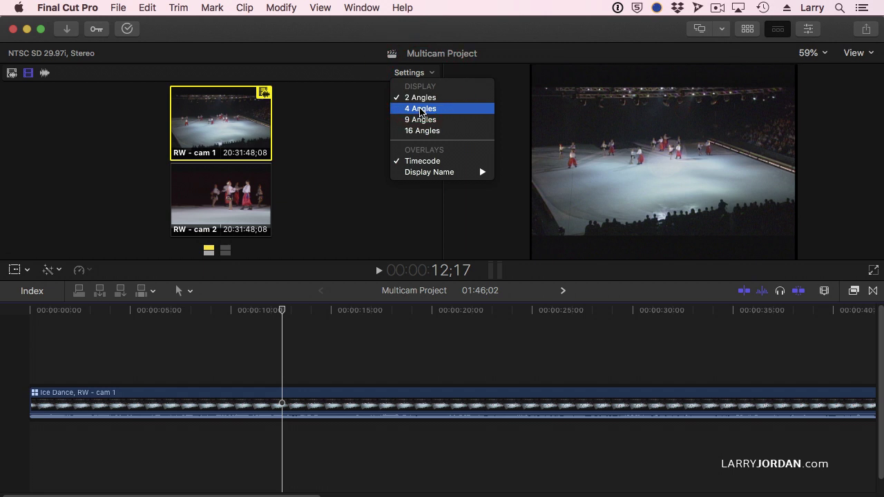
click(419, 109)
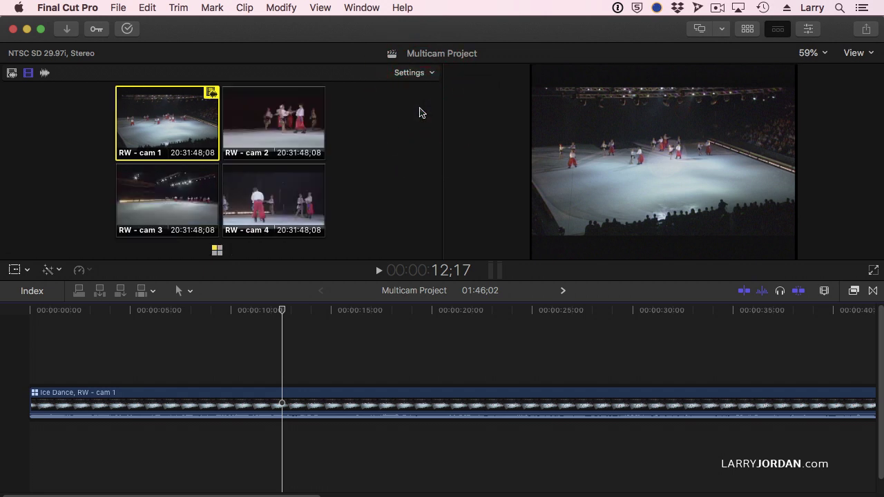
click(418, 73)
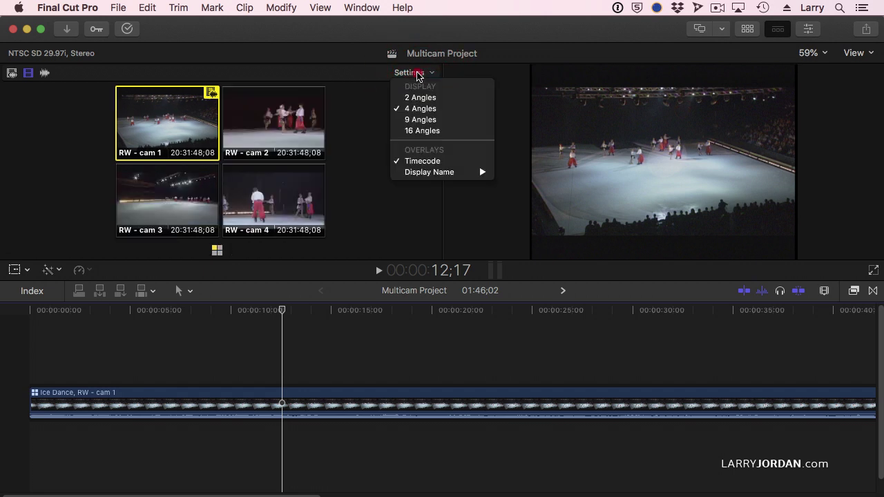
click(417, 120)
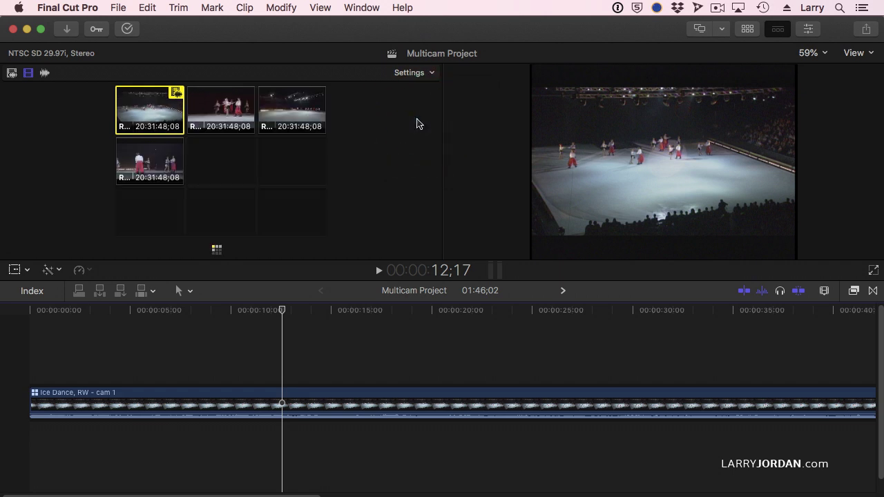
click(418, 73)
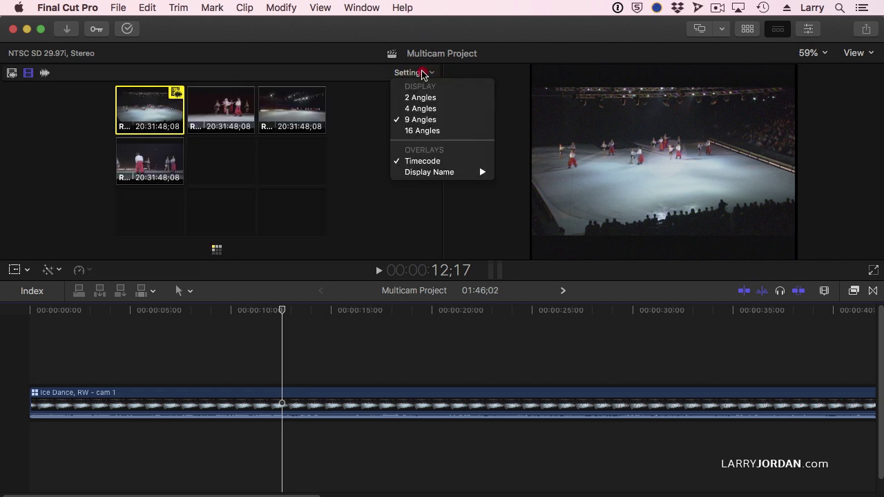
click(428, 132)
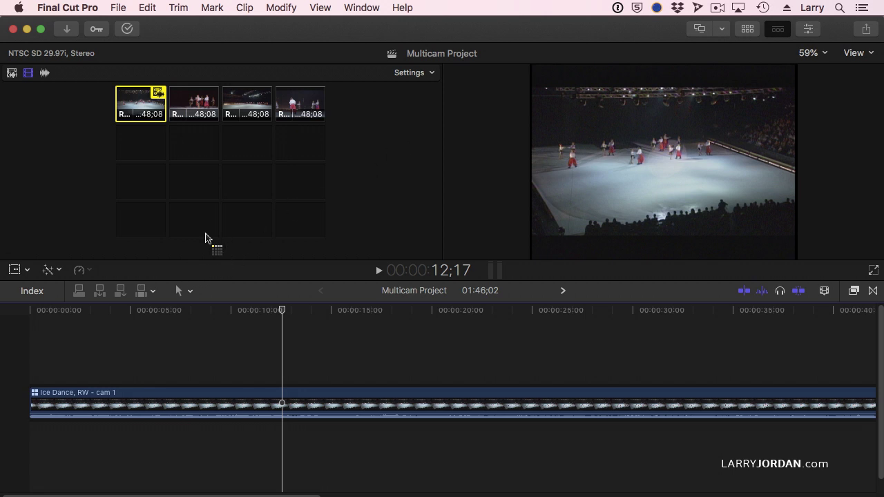
- Set the angle display to 2 angles and show the second bank with RW - cam 3 and RW - cam 4
click(422, 73)
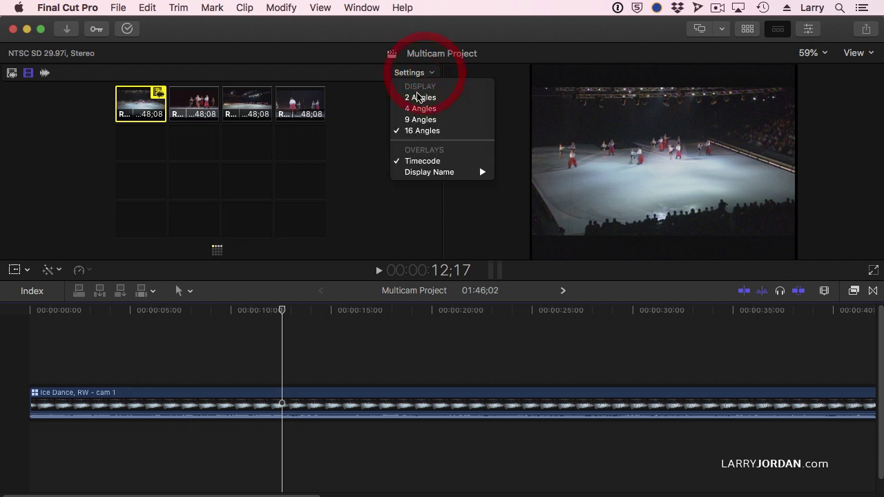
click(417, 98)
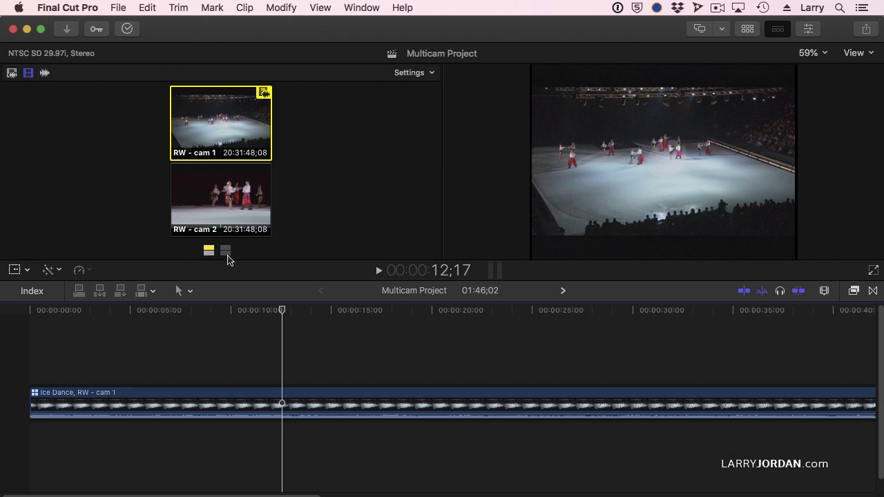
click(226, 251)
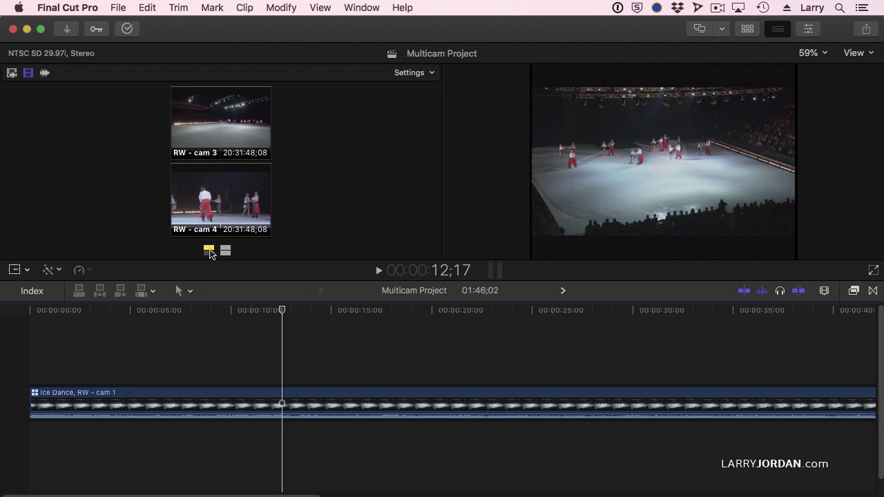
click(224, 254)
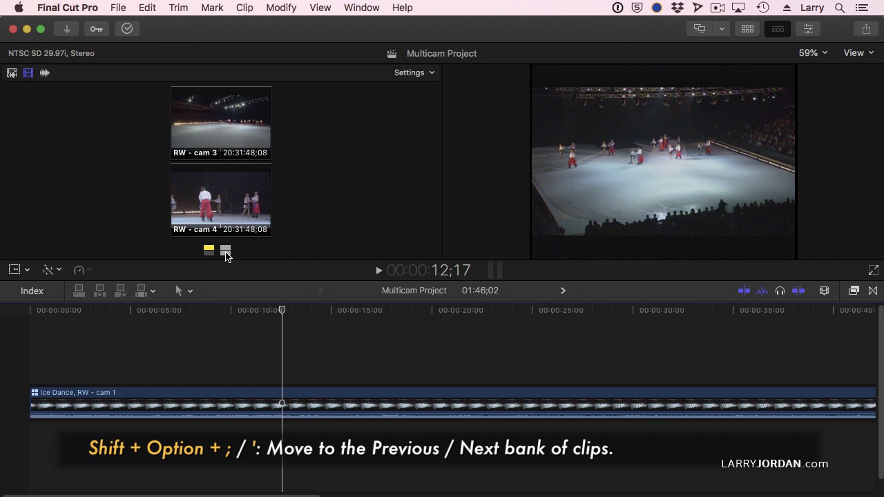
- Return to the first bank of angles and step repeatedly between banks, ending on RW - cam 1 and RW - cam 2
click(208, 250)
key(shift+apostrophe)
key(shift+apostrophe)
key(shift+apostrophe)
key(shift+apostrophe)
key(shift+apostrophe)
key(shift+apostrophe)
key(shift+apostrophe)
key(shift+apostrophe)
key(shift+apostrophe)
key(shift+apostrophe)
key(shift+apostrophe)
key(shift+apostrophe)
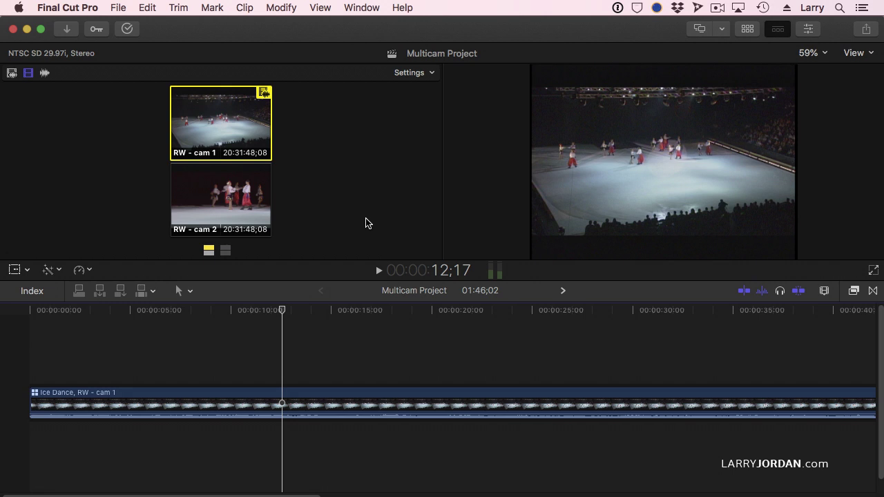
- Set the angle display to 4 angles and turn off the Timecode overlay
click(358, 131)
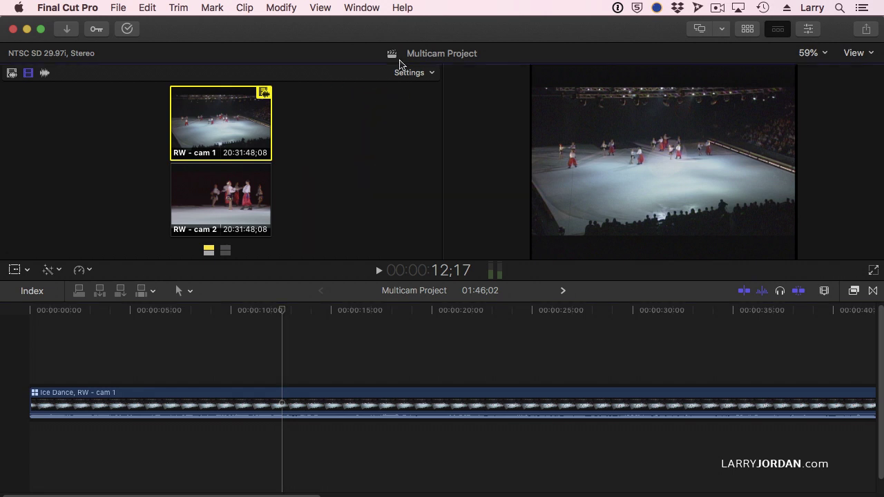
click(399, 72)
click(408, 109)
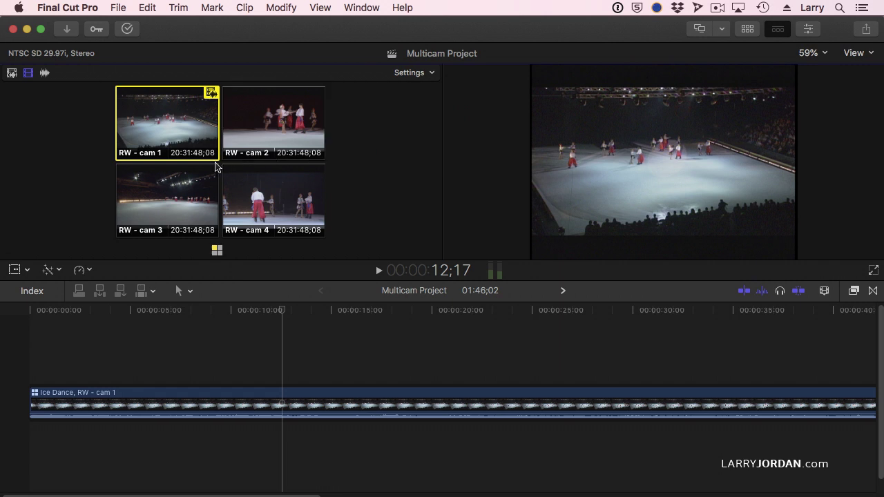
click(410, 74)
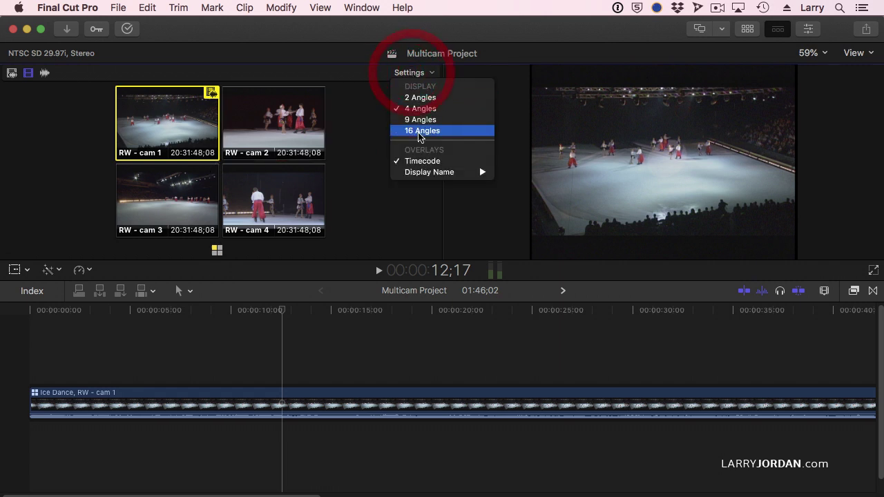
click(450, 162)
- Set the angles' Display Name overlay to None
click(426, 74)
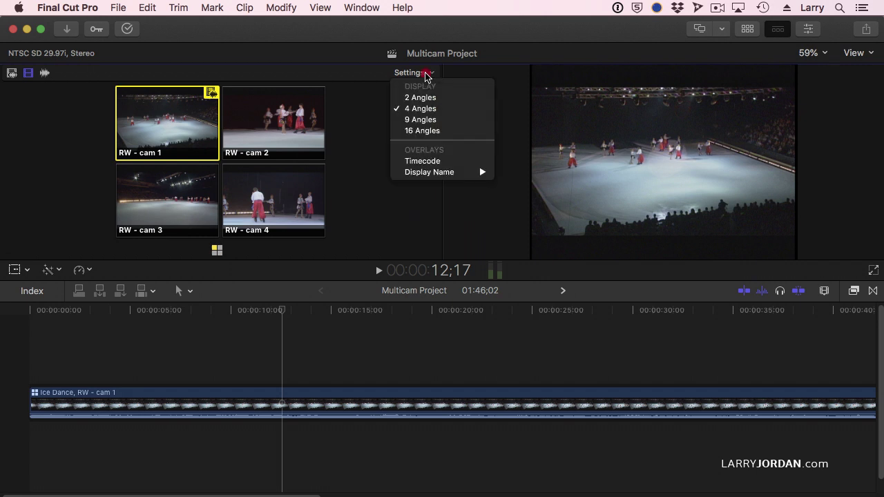
mouse_move(430, 174)
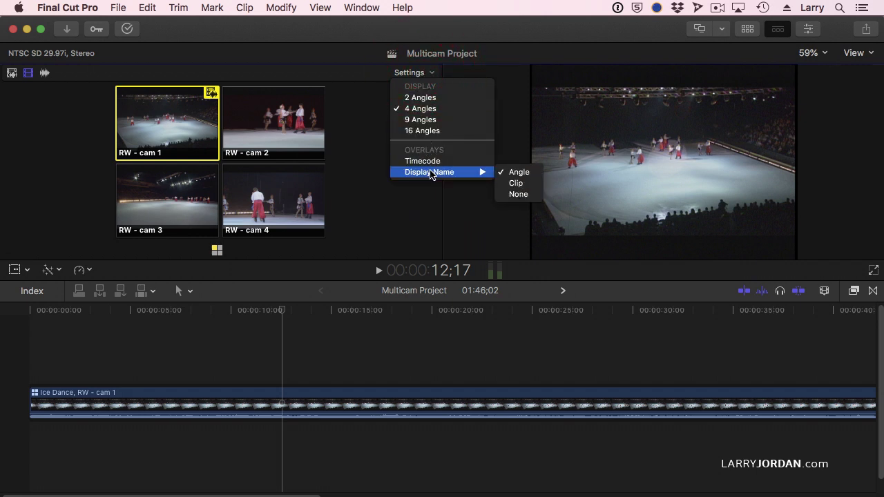
click(532, 194)
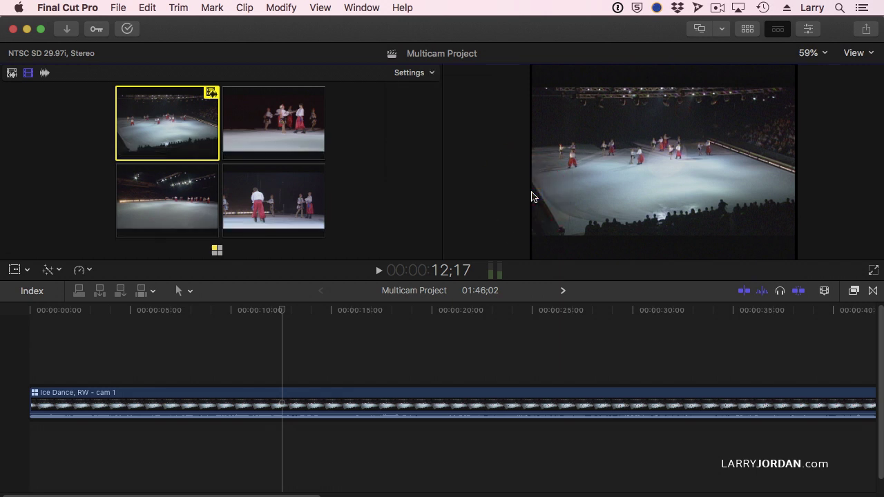
- Set the angles' Display Name overlay to Clip
click(428, 74)
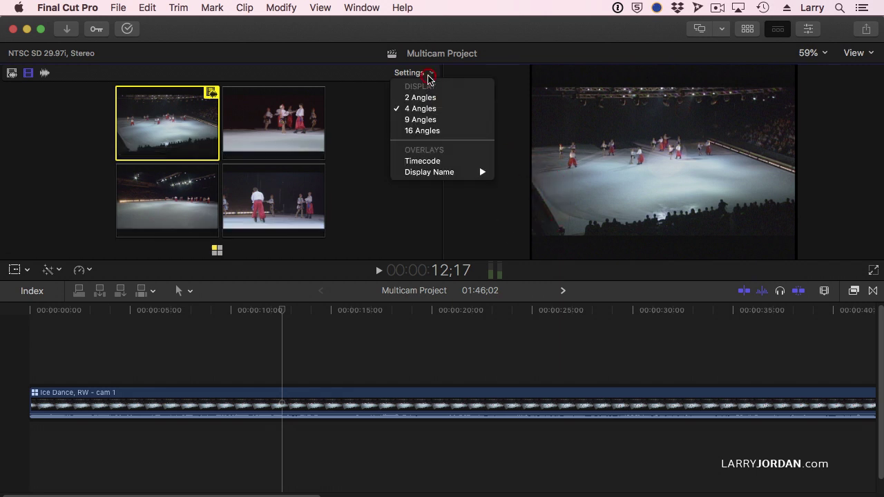
mouse_move(476, 172)
click(511, 183)
click(408, 74)
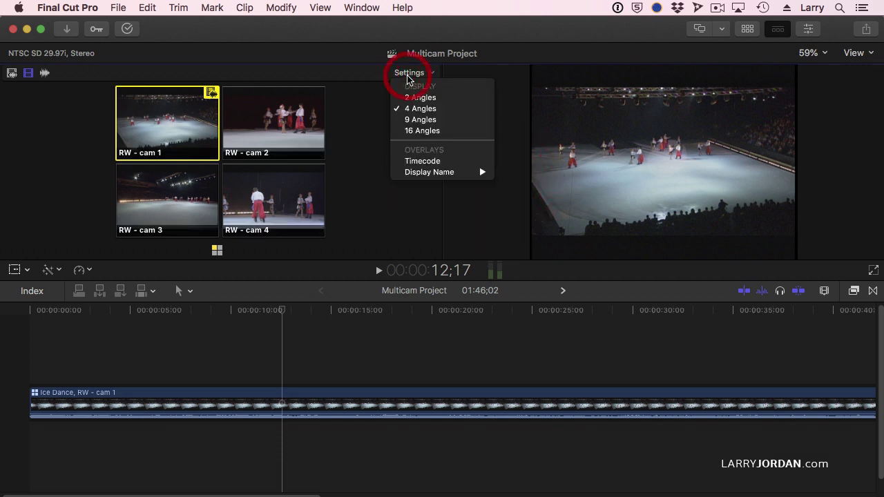
click(369, 126)
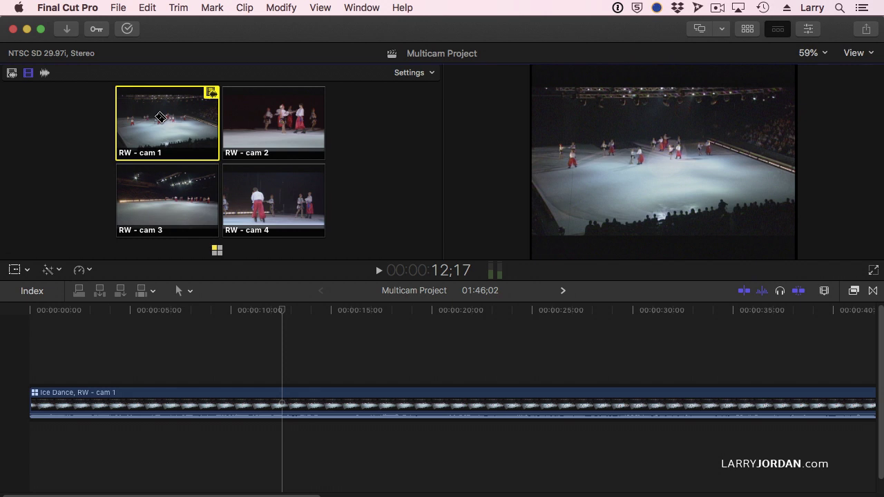
- Cut the multicam clip at the playhead with only its audio switched to RW - cam 2, and enable video-only switching
click(12, 73)
click(43, 73)
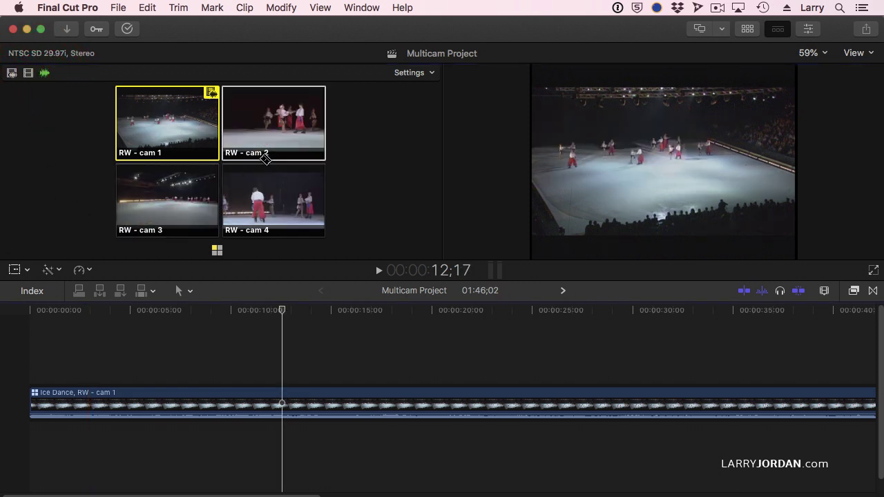
click(283, 148)
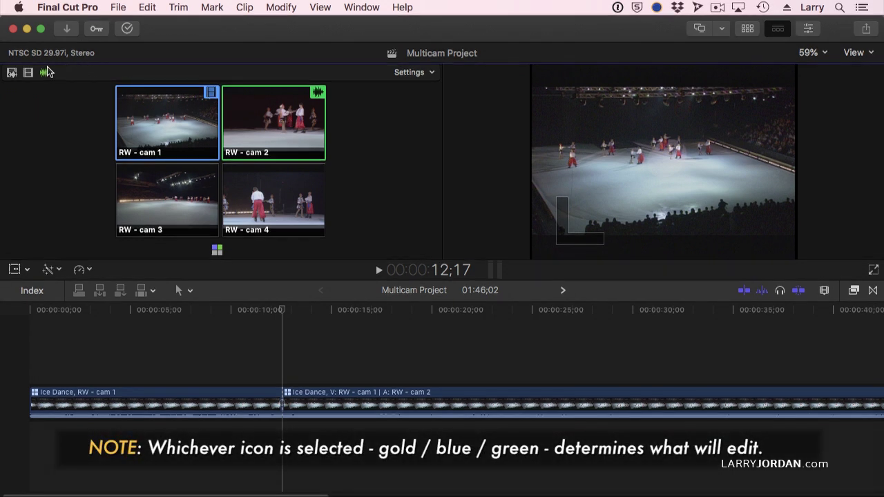
click(28, 72)
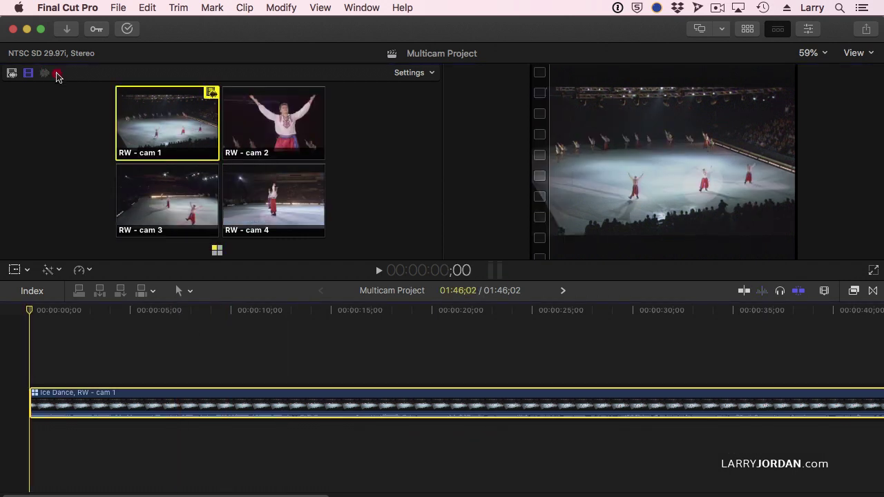
- Use audio-only switching at the start of the project to assign RW - cam 2 audio to the whole Ice Dance clip
click(49, 74)
click(256, 128)
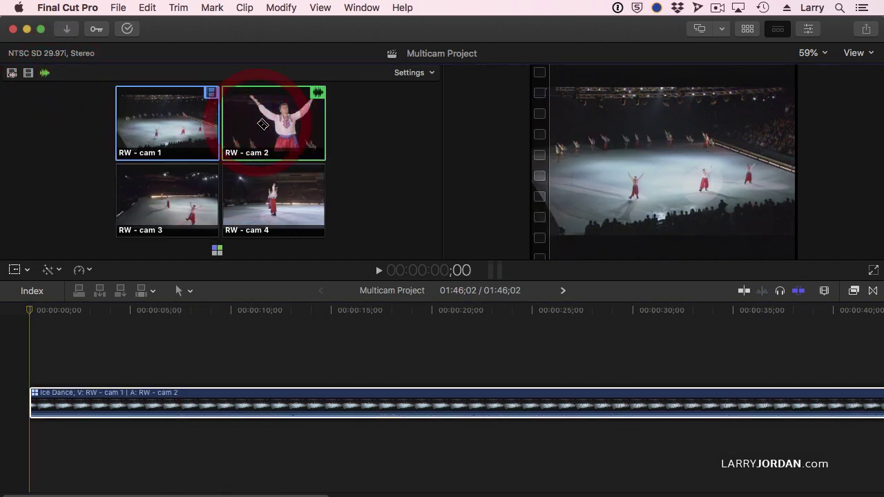
- Play from the start with video-only switching and cut live to RW - cam 3, cam 4 and cam 1 at about 6, 8 and 11 seconds
click(28, 73)
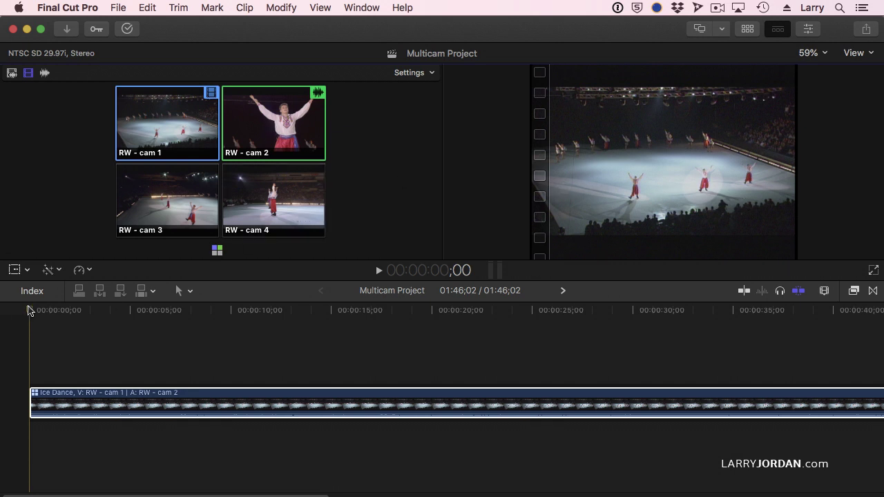
key(super+a)
key(space)
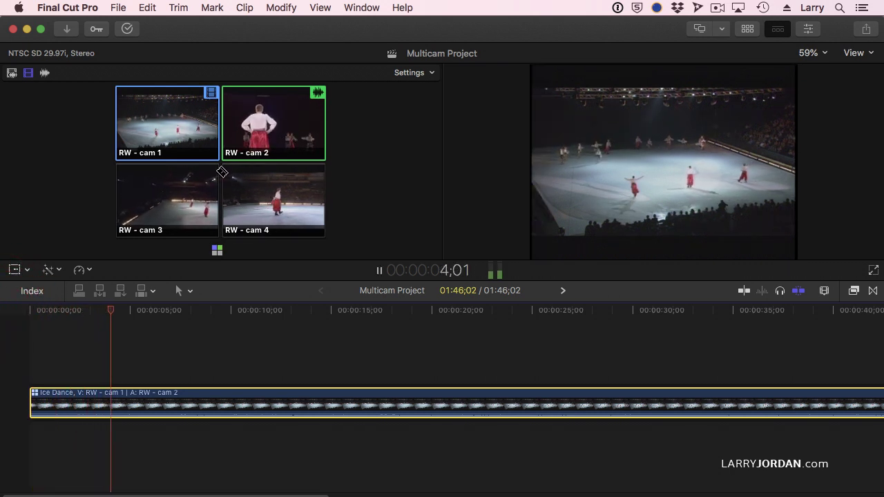
click(166, 192)
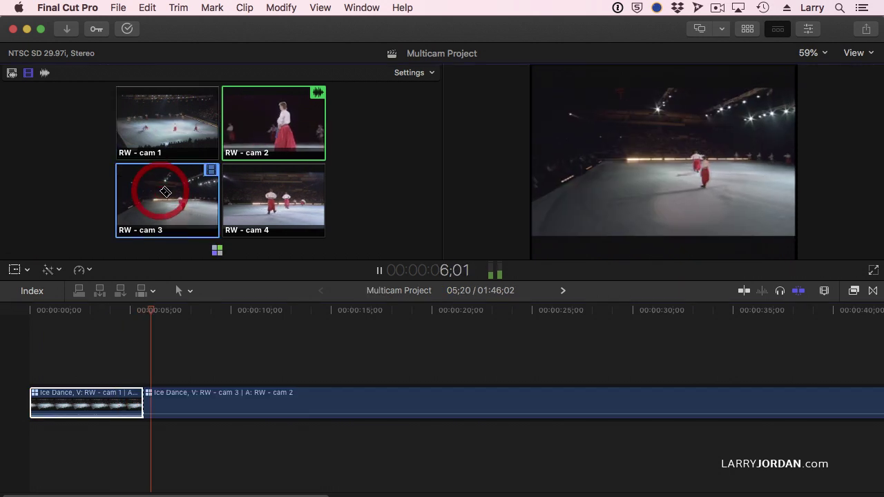
click(279, 200)
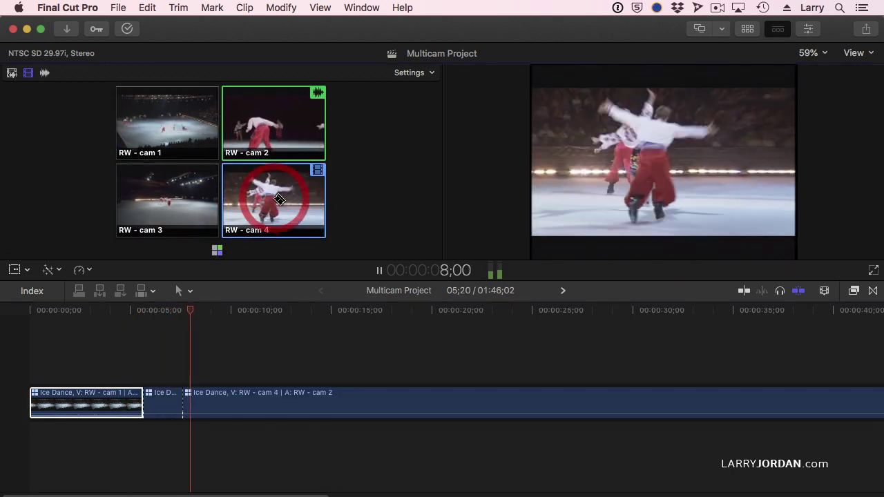
click(145, 108)
key(space)
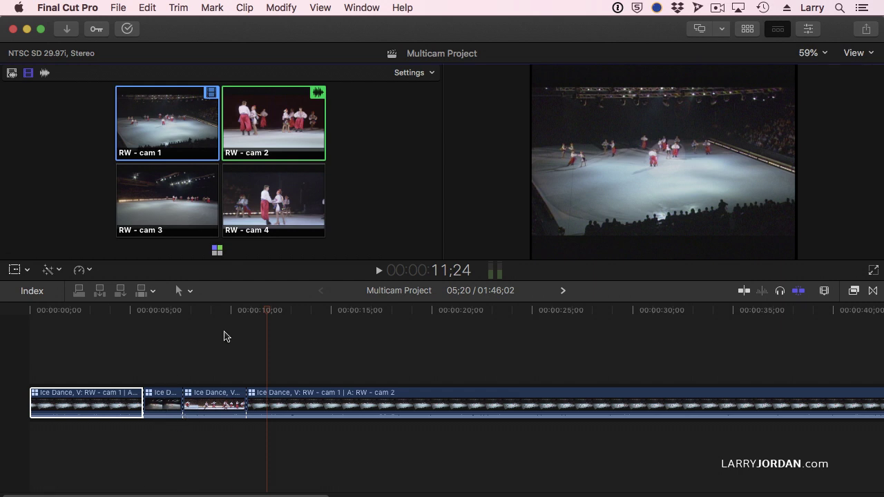
- Roll the first edit point, between the RW - cam 1 and RW - cam 3 shots, slightly later with the Trim tool
click(280, 311)
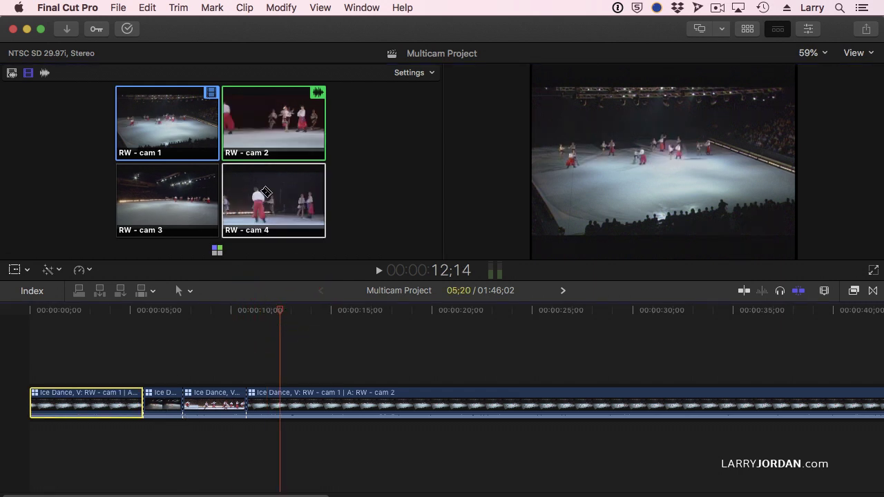
click(183, 293)
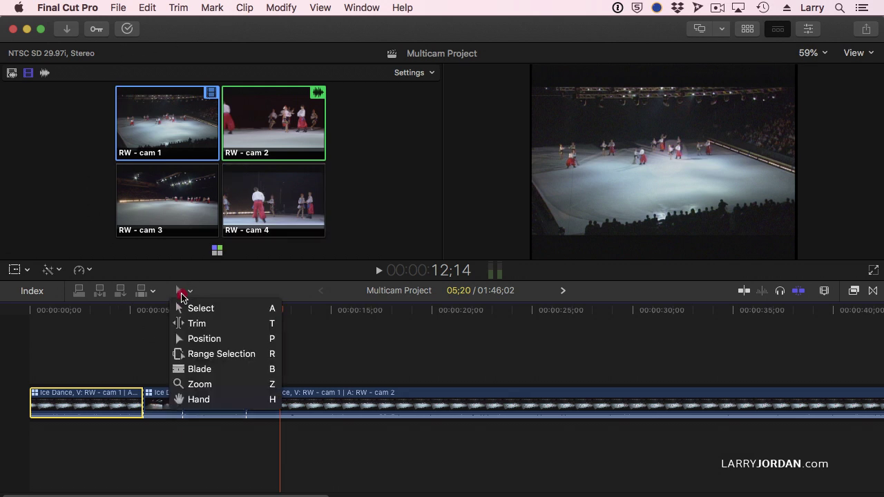
click(216, 326)
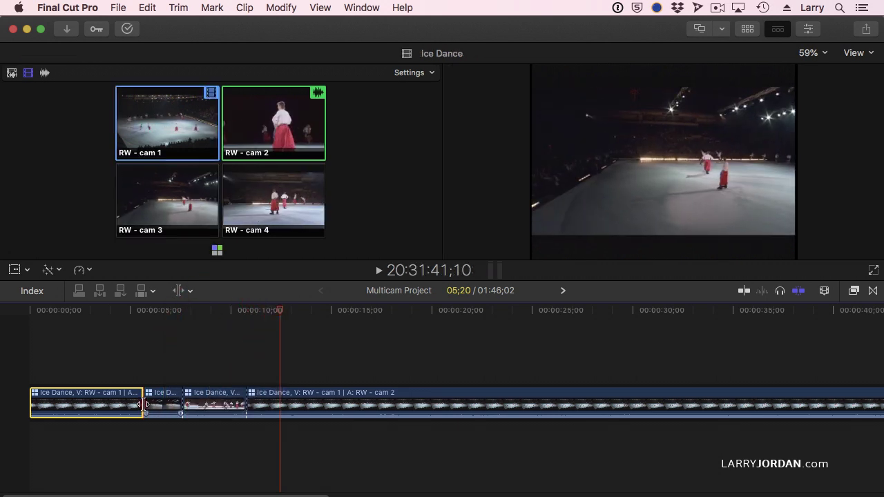
drag(142, 399, 142, 371)
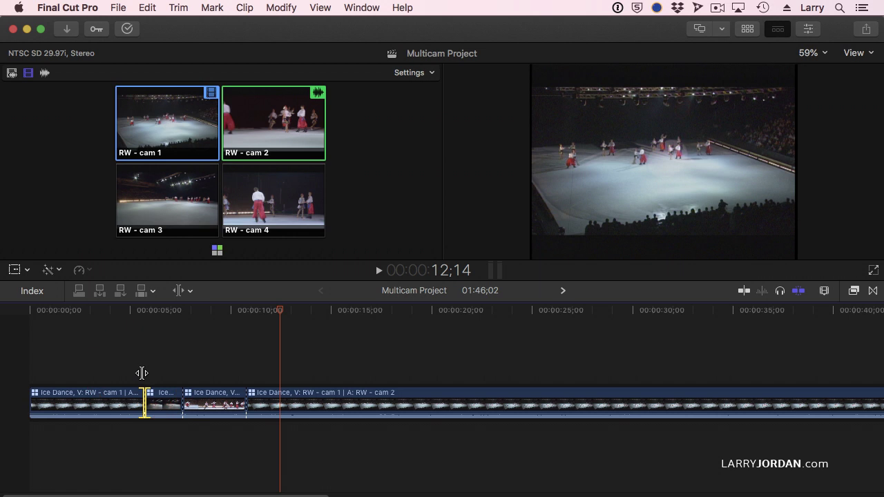
- Cut the multicam clip's video to RW - cam 4 at about 14;25
click(169, 311)
click(97, 312)
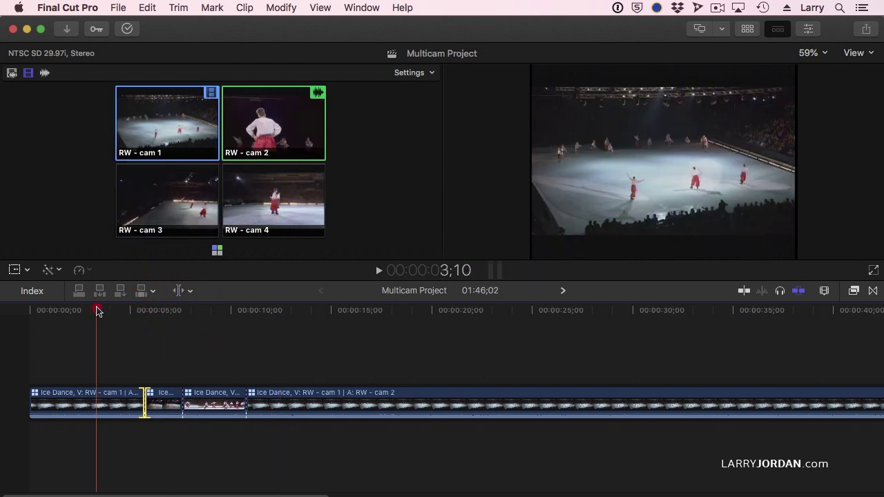
click(114, 311)
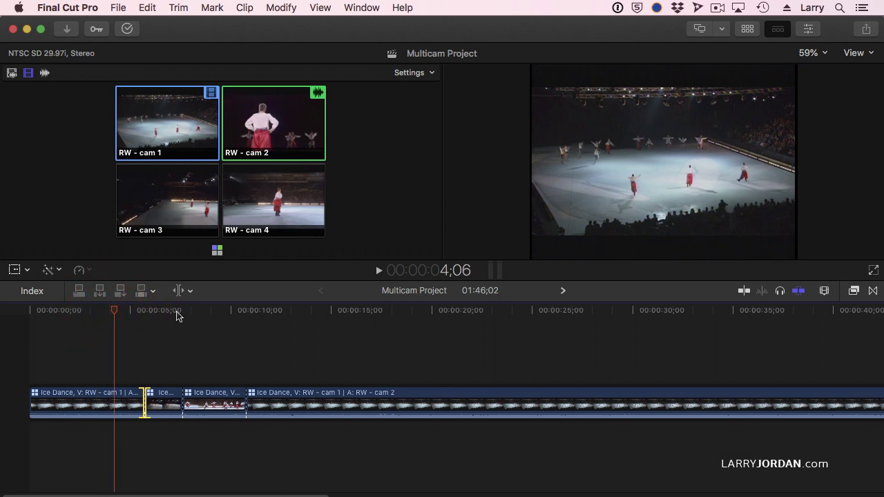
click(170, 312)
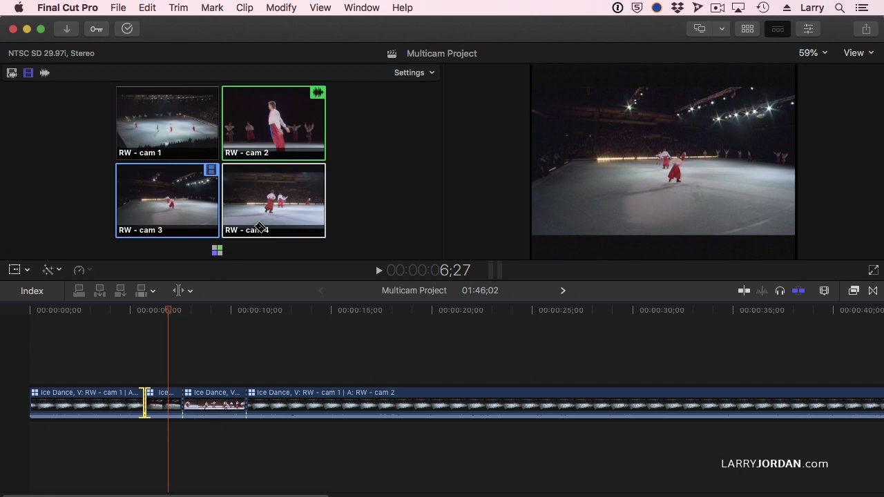
drag(165, 316, 325, 277)
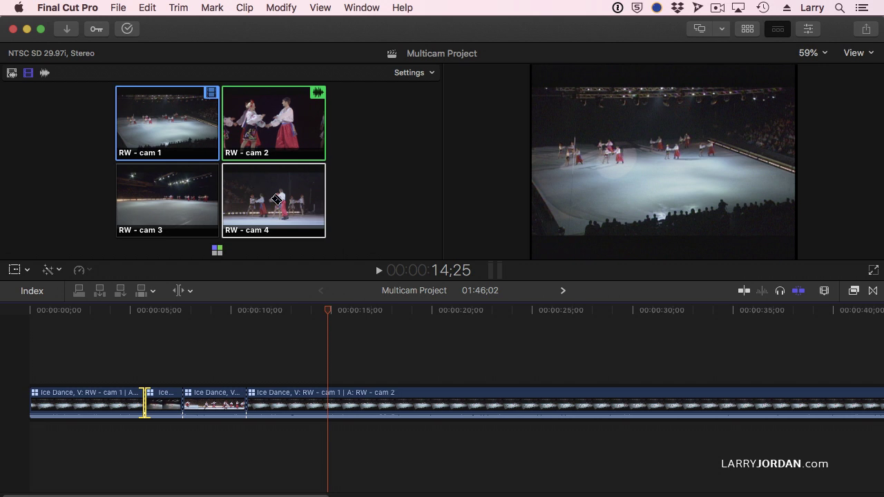
click(275, 199)
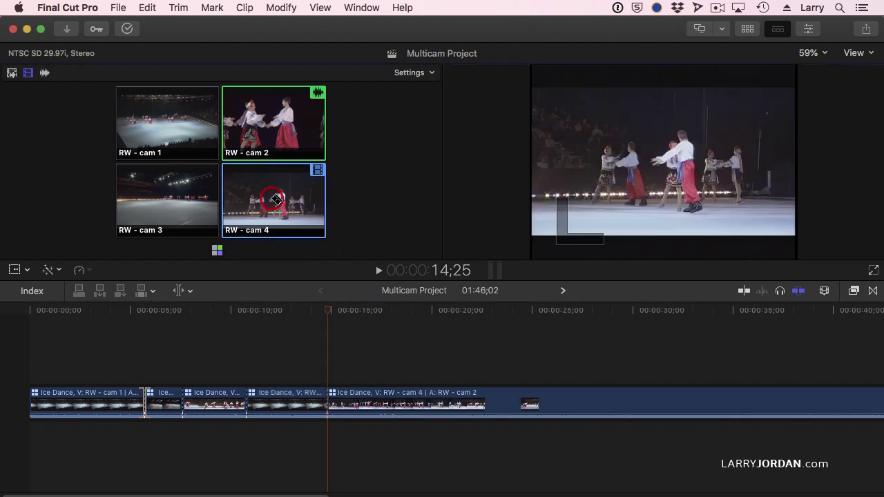
- Replace the video of the second shot with RW - cam 2 without adding a cut, and play across it to check
click(311, 310)
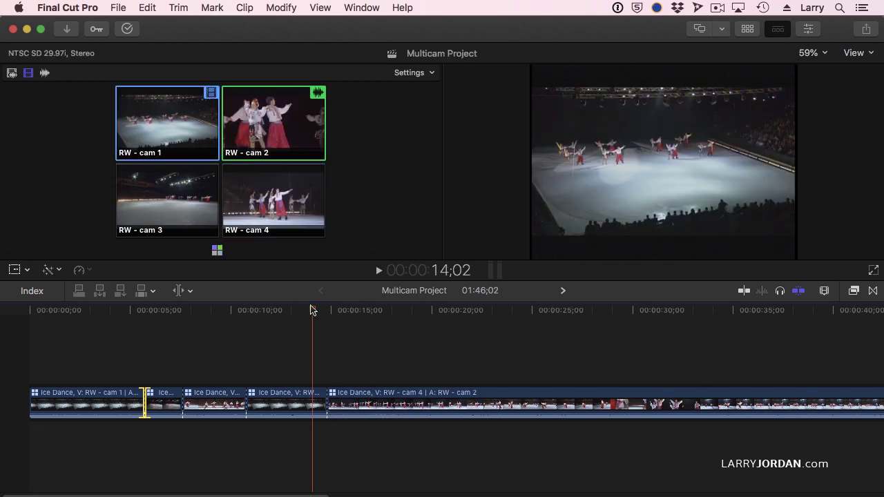
drag(312, 310, 169, 308)
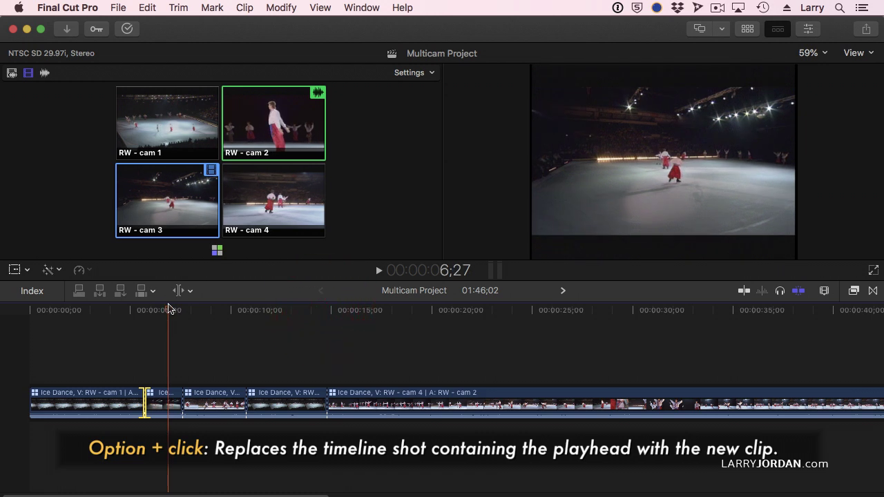
alt+click(269, 126)
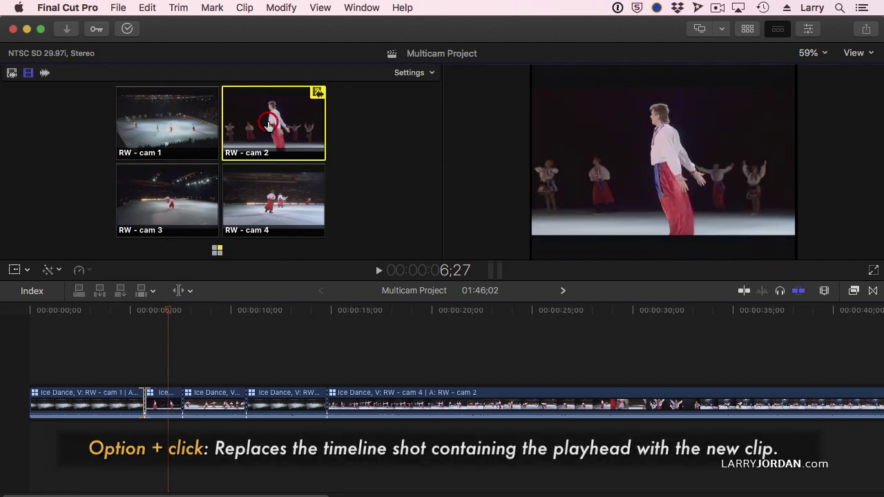
drag(165, 315, 122, 310)
key(space)
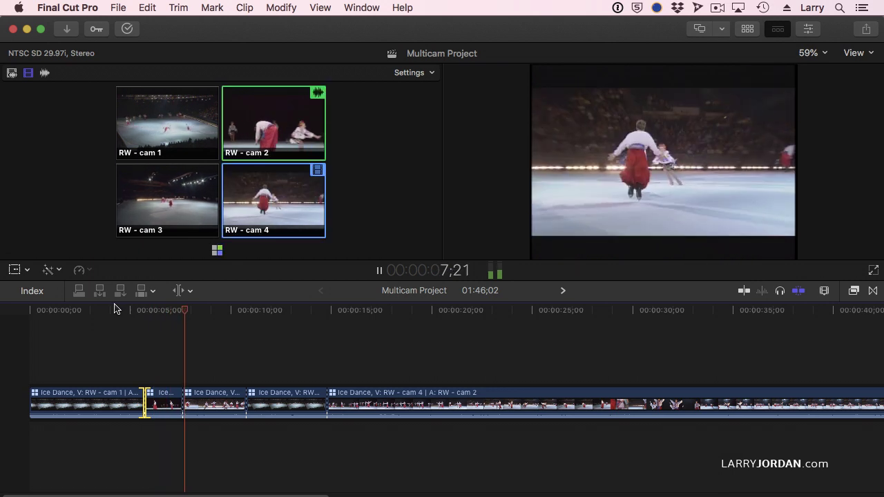
key(space)
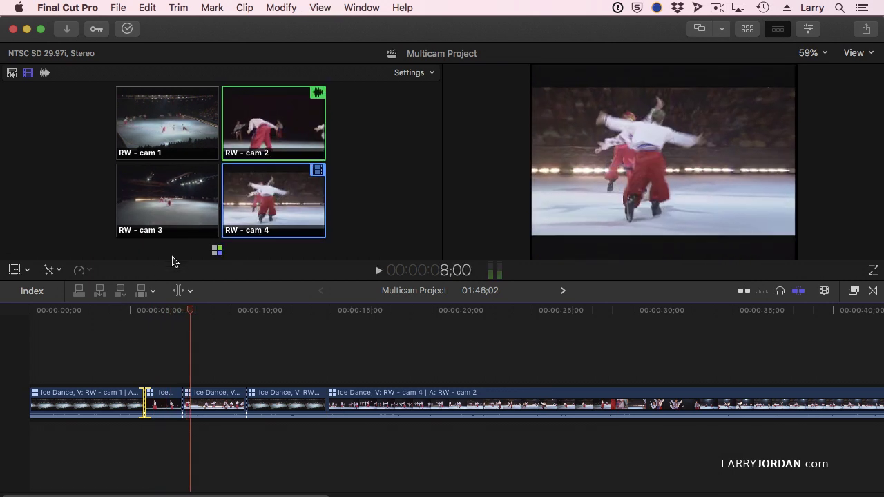
- Replace the second shot's video with RW - cam 4 without adding a cut, and play through the surrounding edits
drag(191, 312, 164, 311)
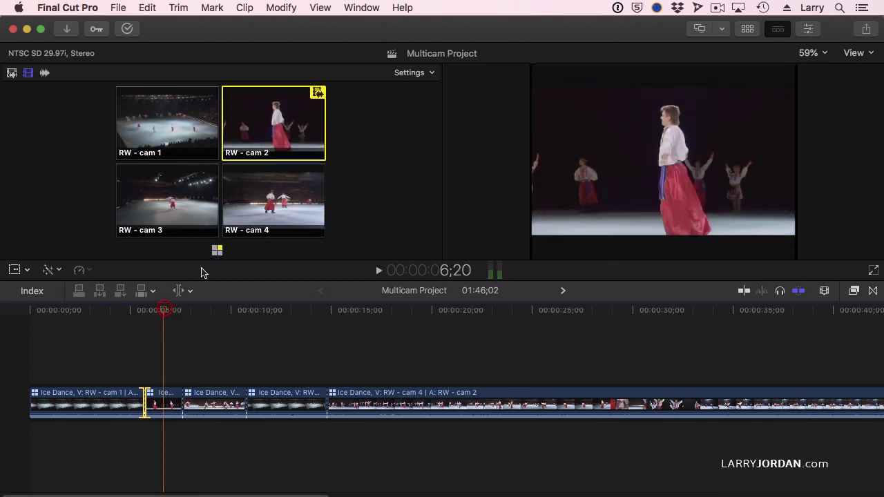
click(250, 207)
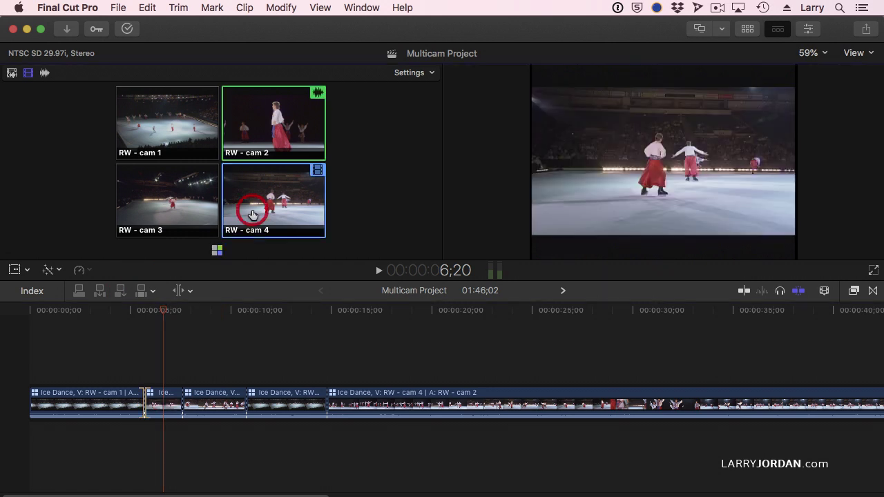
click(97, 310)
key(space)
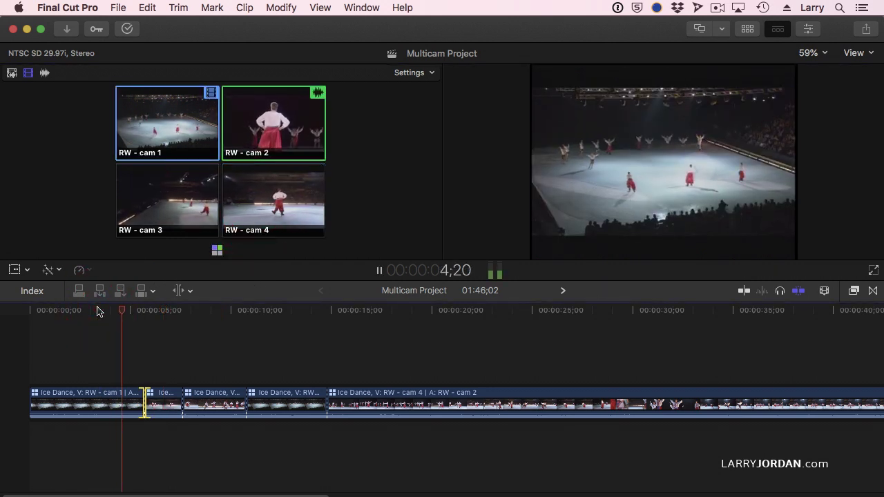
key(4)
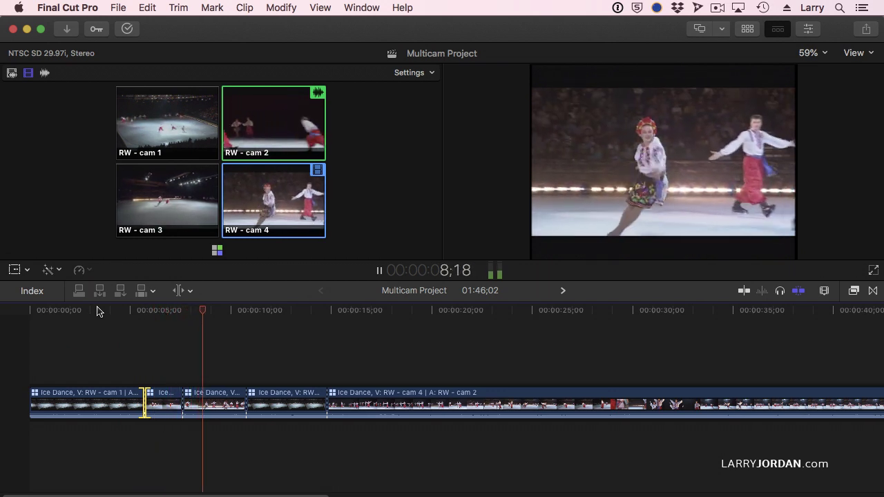
key(space)
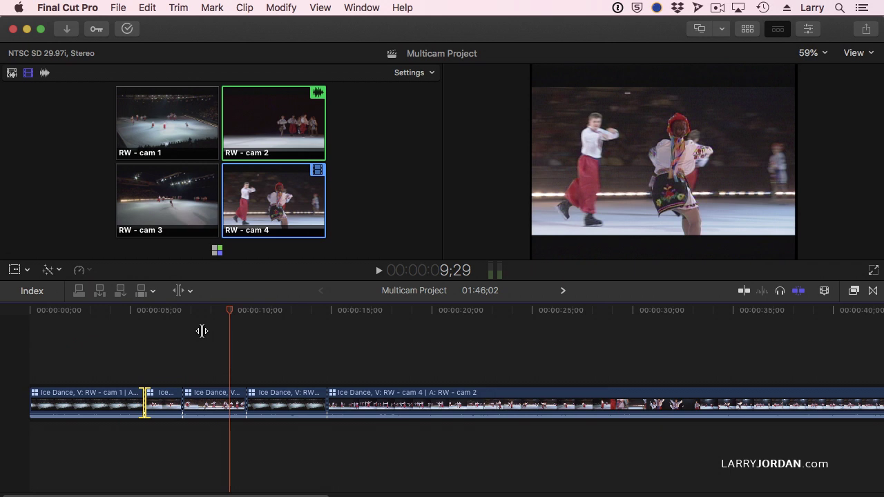
- Cut the multicam clip's video to RW - cam 2 at about 17;26
click(389, 312)
mouse_move(389, 313)
mouse_down()
mouse_move(402, 319)
mouse_move(389, 325)
mouse_up()
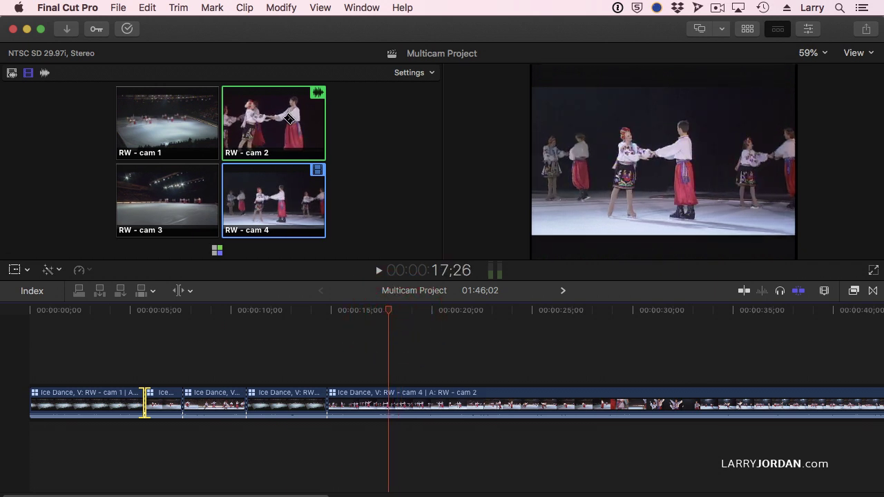
click(254, 112)
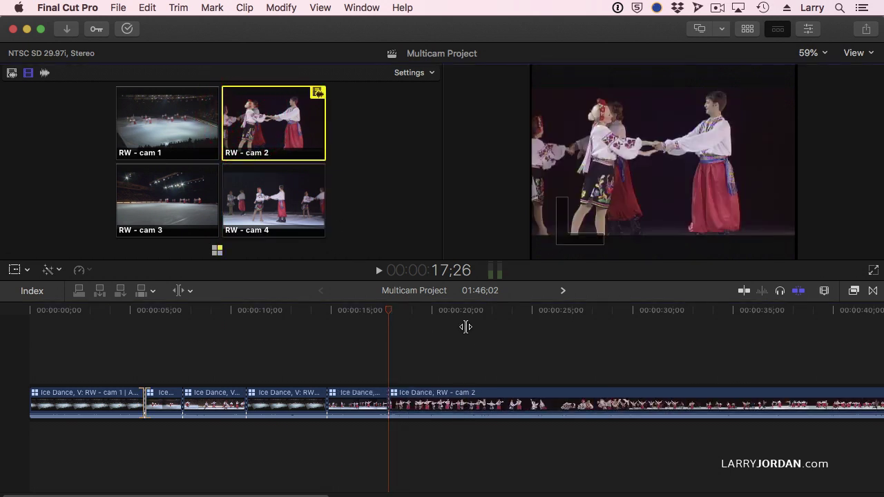
- Play on from the RW - cam 2 cut and switch live to RW - cam 1, 3, 2, 3, 1, 4 and 2, stopping at about 22;22
key(space)
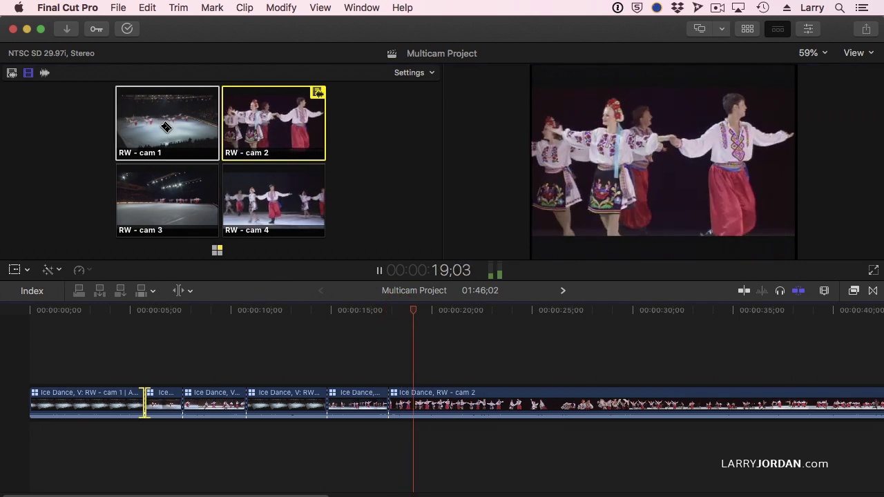
click(159, 129)
click(162, 195)
click(257, 140)
click(166, 197)
click(166, 124)
click(272, 200)
click(264, 148)
key(space)
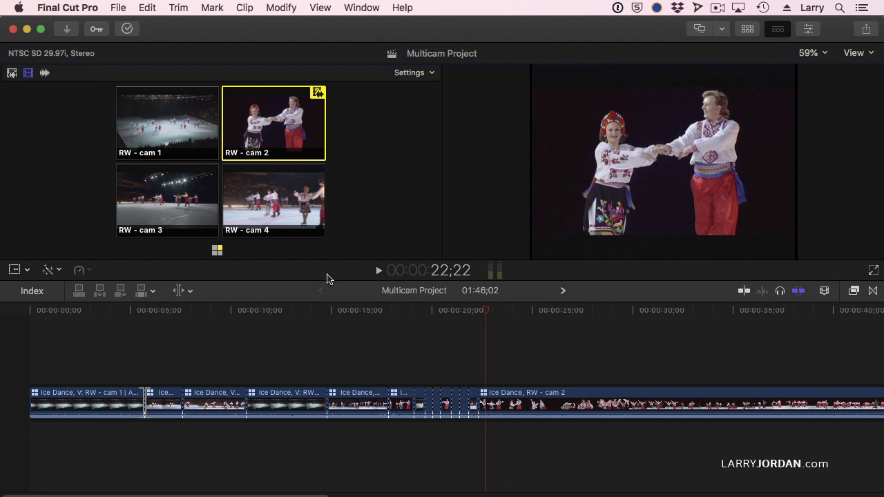
- Replace the video of the shot at about 16;10 with RW - cam 1 and the shot at about 12;15 with RW - cam 4
click(425, 309)
drag(424, 309, 358, 283)
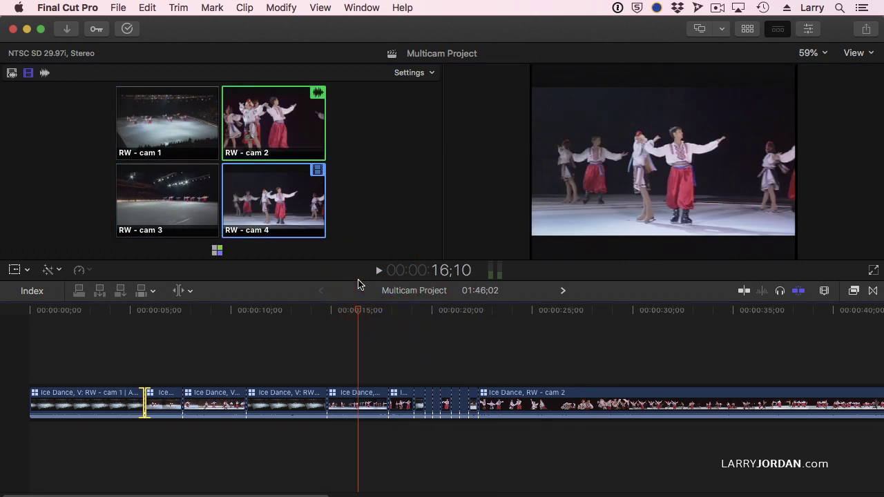
click(148, 127)
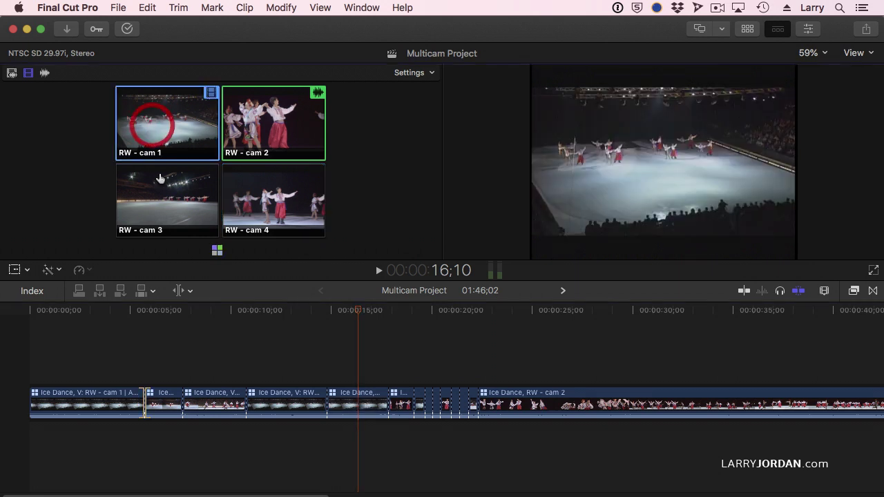
click(281, 317)
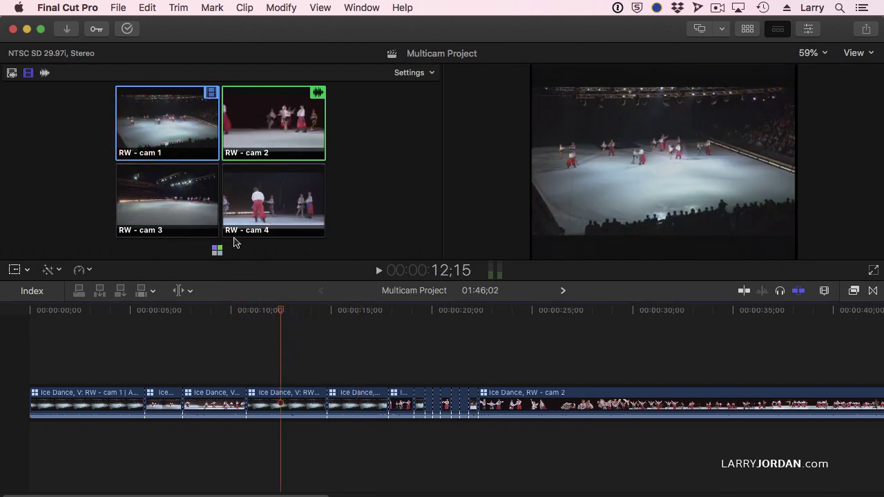
click(257, 196)
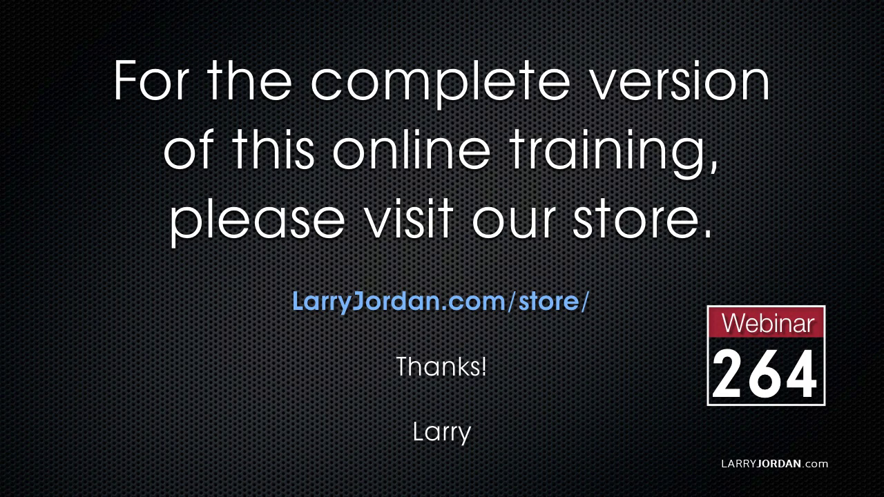